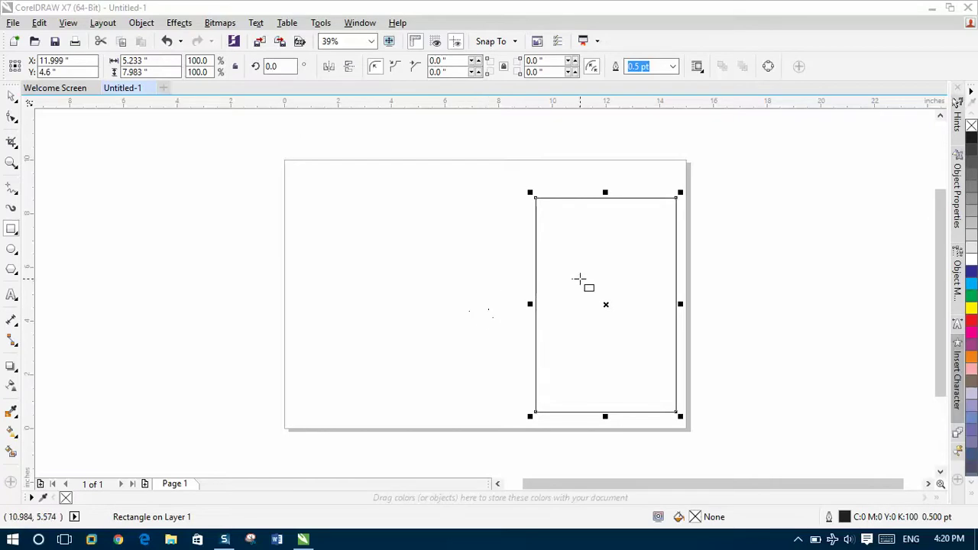
Delete the first rectangle and draw a tall rectangle, about 5.019 by 7.663 inches, on the page's right half
click(12, 97)
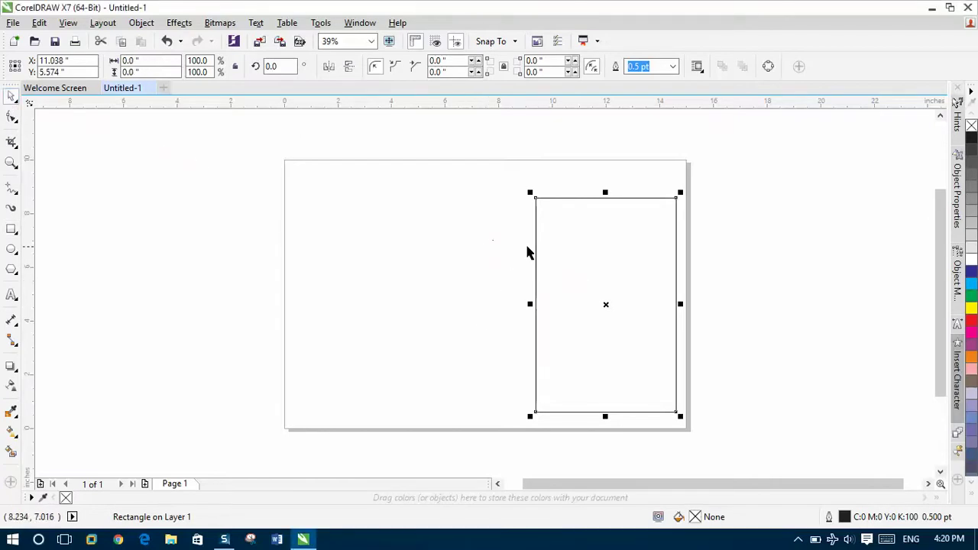
key(Delete)
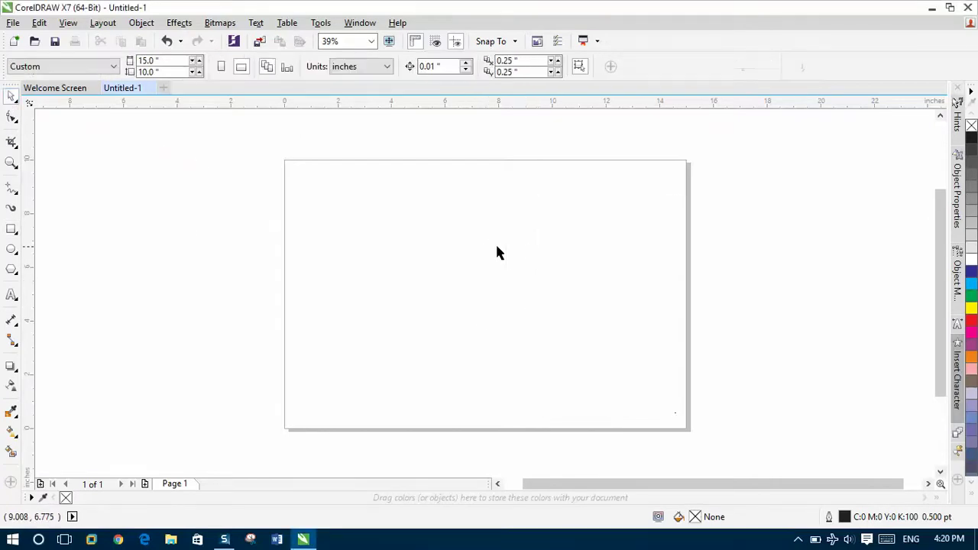
click(12, 229)
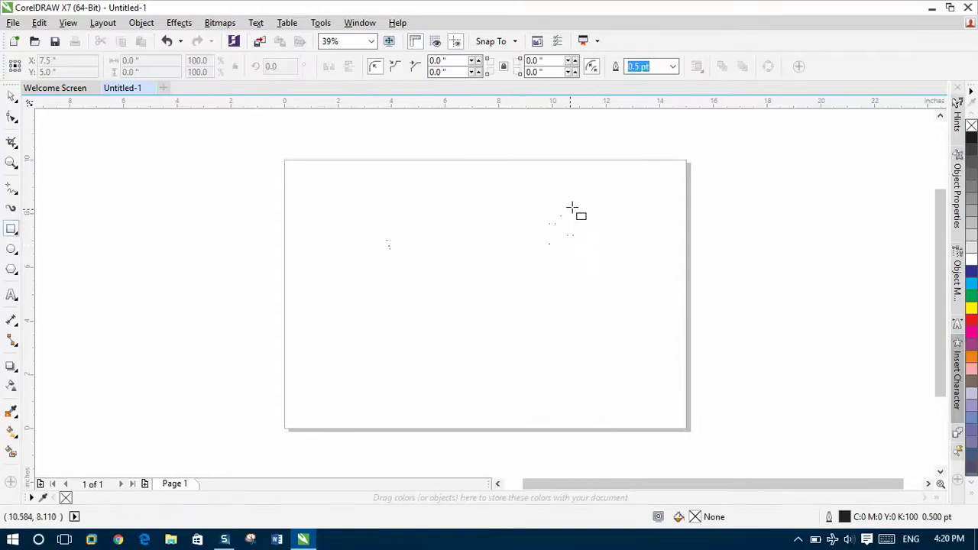
drag(542, 201, 676, 406)
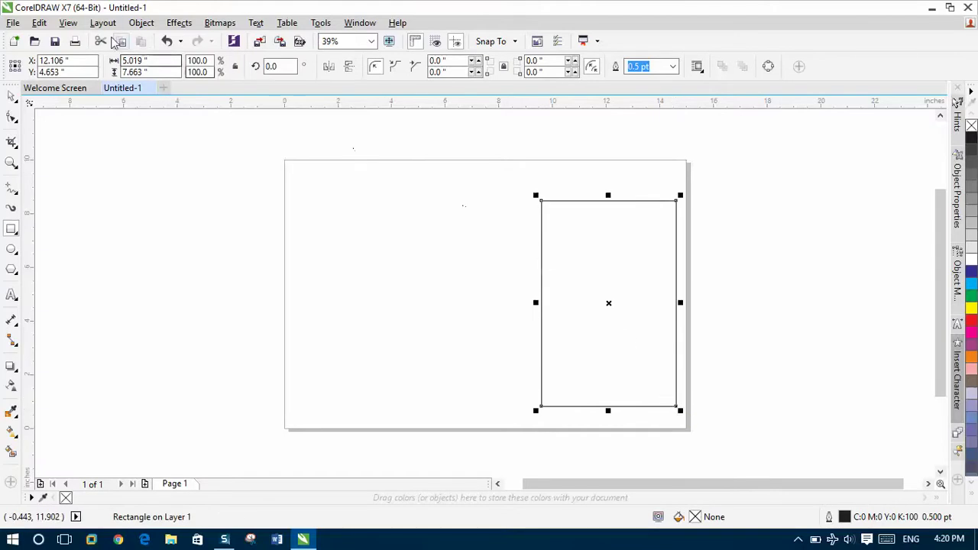
Convert the tall rectangle to curves with Object > Convert to Curves
click(141, 23)
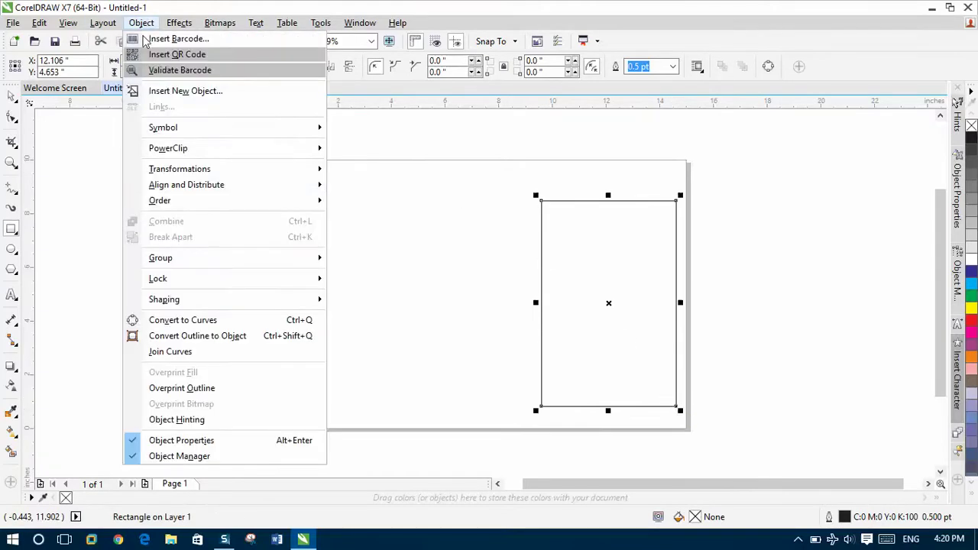
click(205, 321)
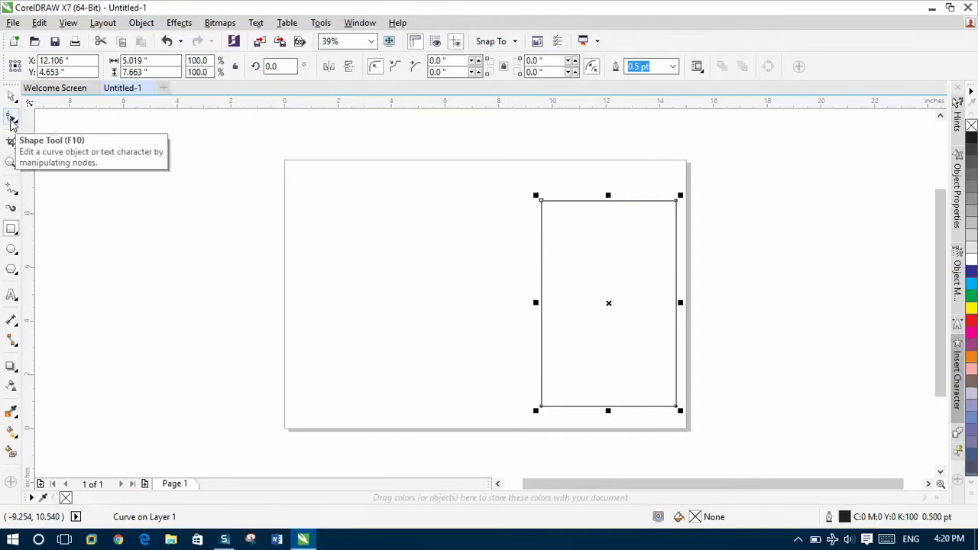
Convert the shape's top segment to a curve and bend it into a gentle S-shaped wave
click(11, 120)
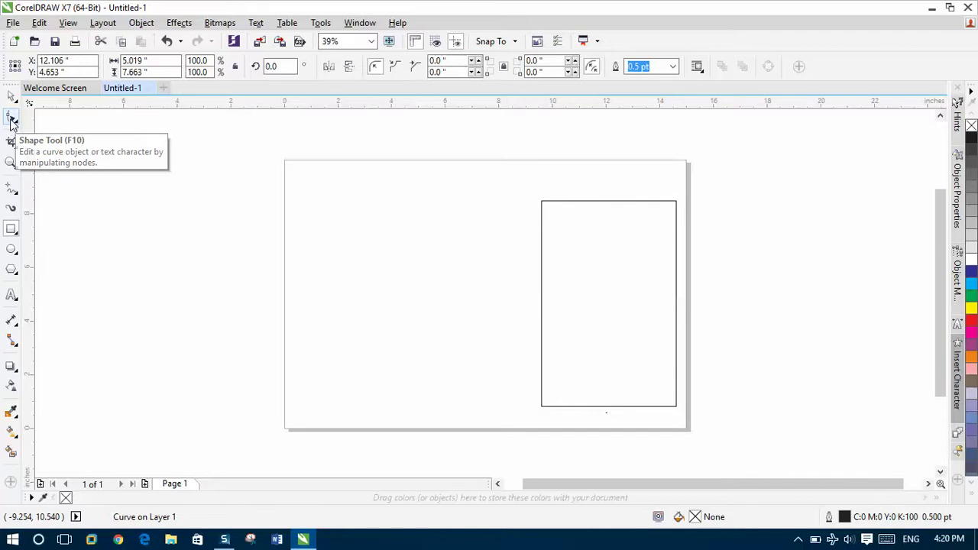
click(580, 201)
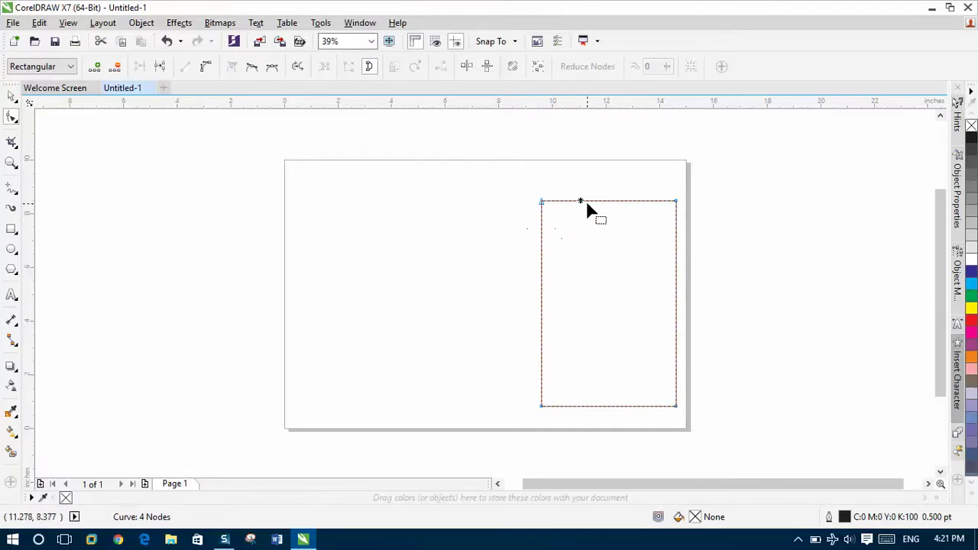
click(206, 69)
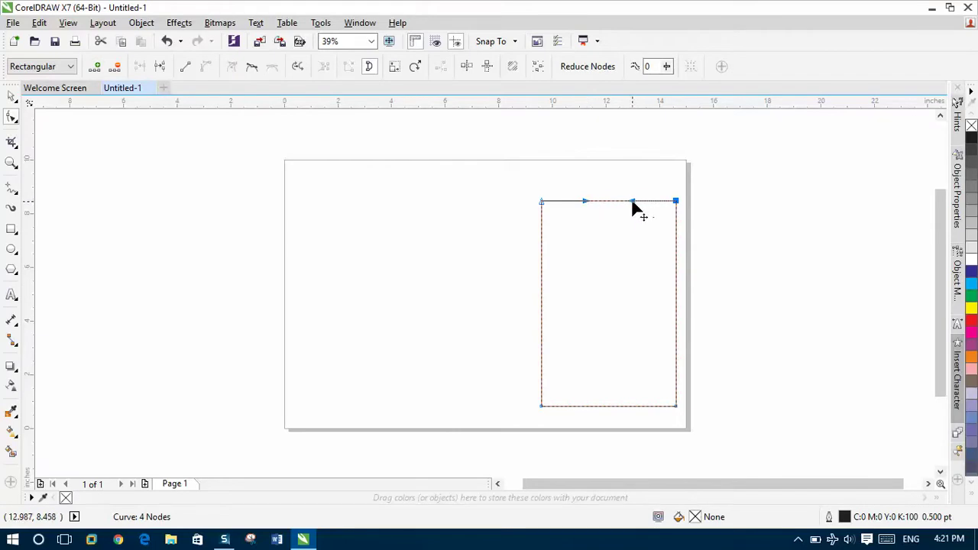
drag(585, 204, 635, 185)
Convert the bottom segment to a curve and drag both control handles to wave it
click(583, 412)
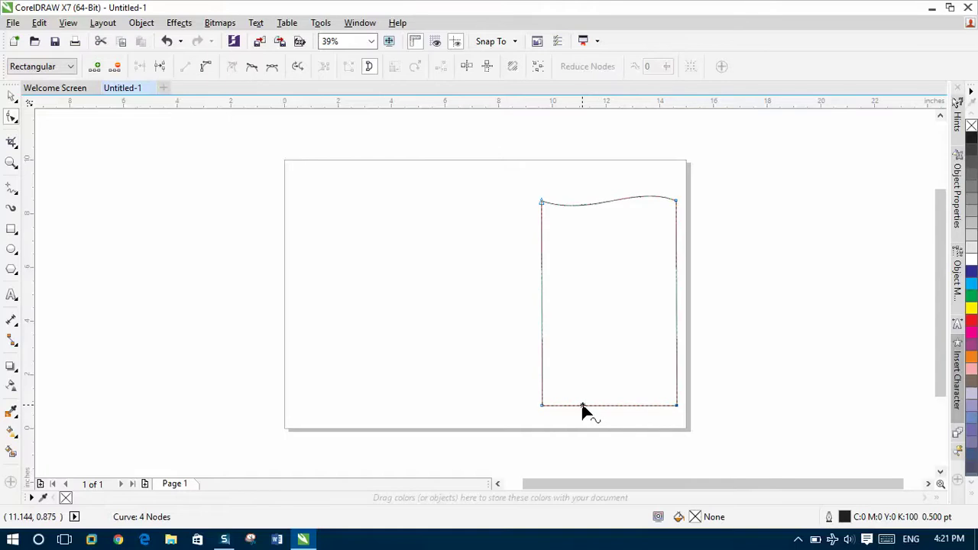
click(204, 67)
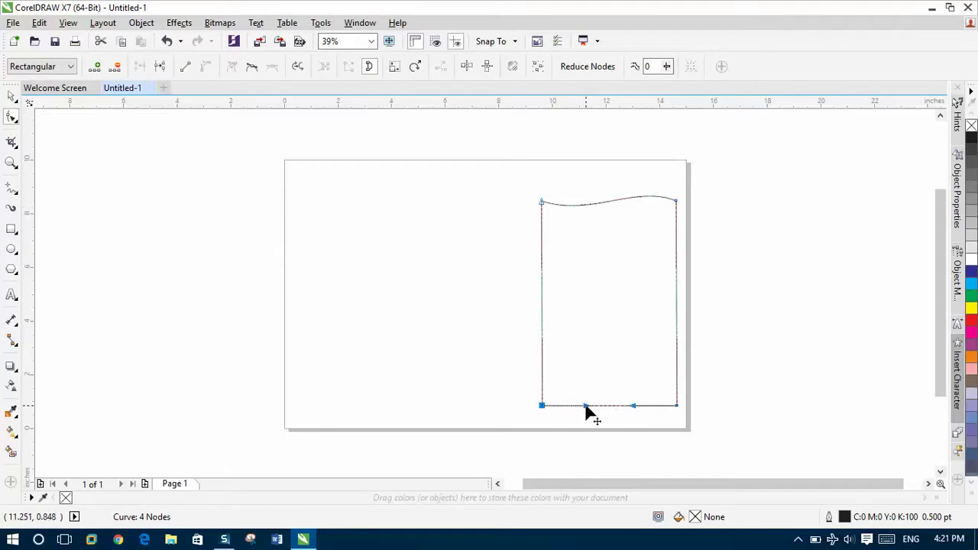
drag(585, 408, 585, 430)
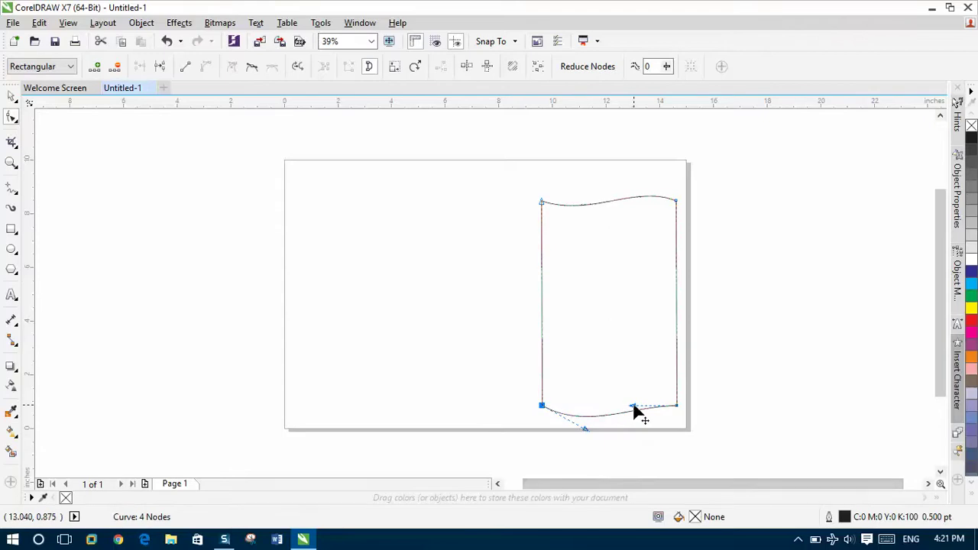
drag(634, 407, 631, 394)
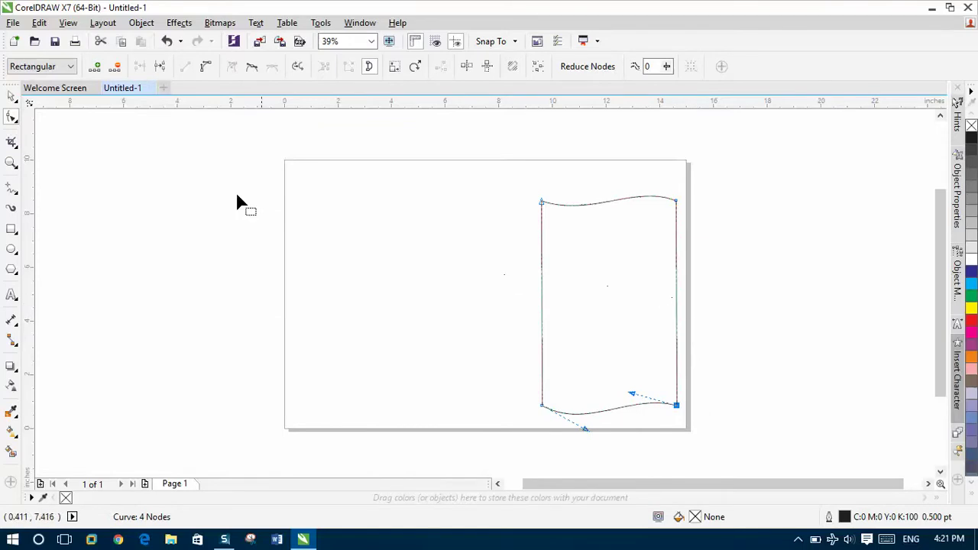
Leave progressively narrower copies of the wavy page toward the right edge
click(13, 100)
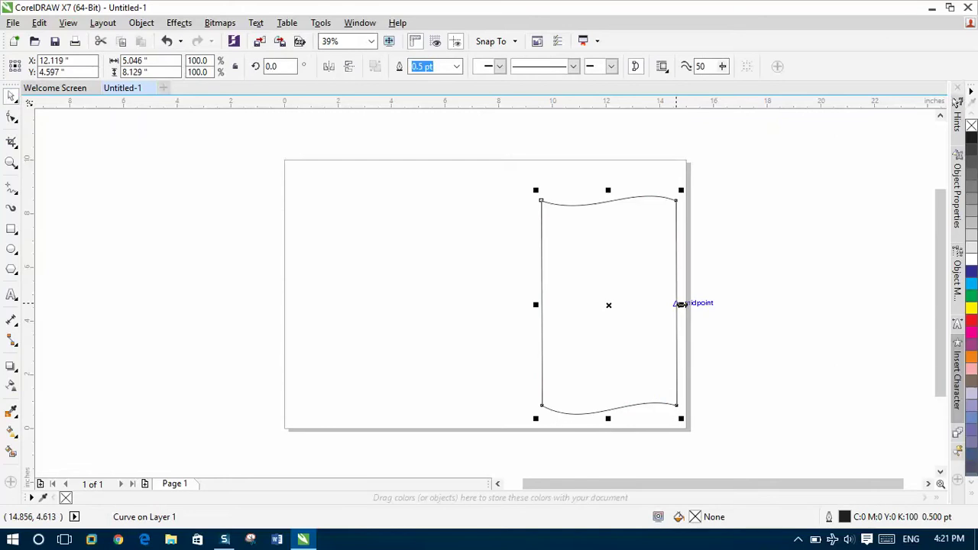
drag(680, 305, 674, 306)
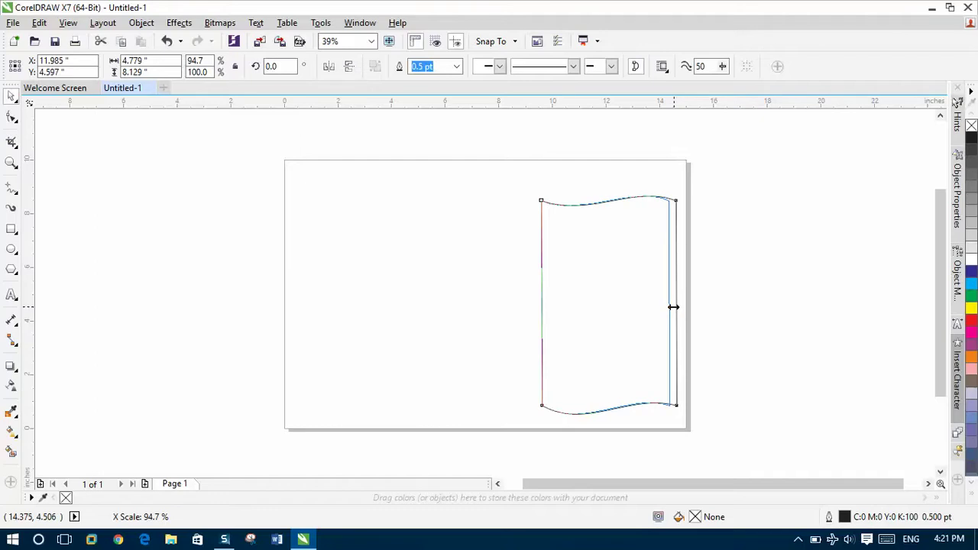
drag(673, 307, 674, 304)
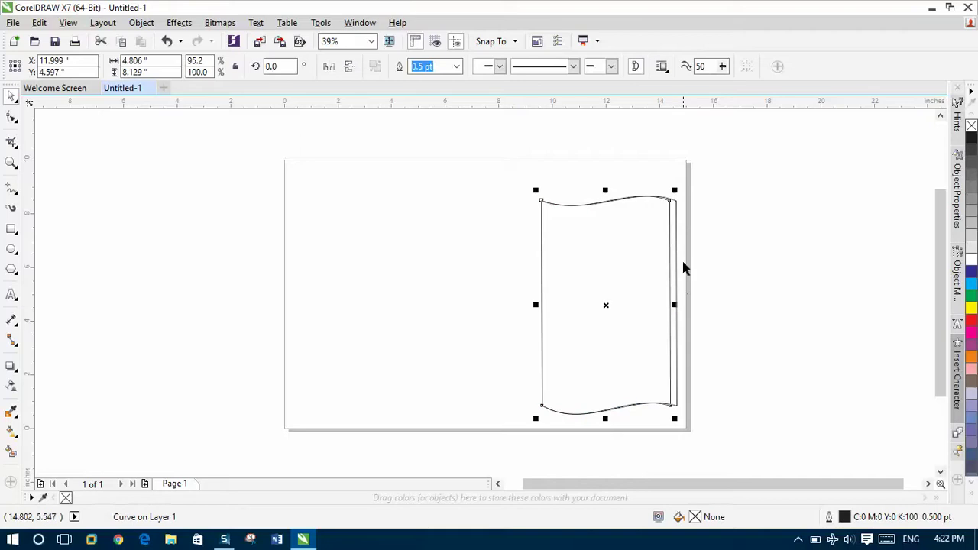
key(ctrl+z)
key(ctrl+z)
key(ctrl+z)
key(ctrl+z)
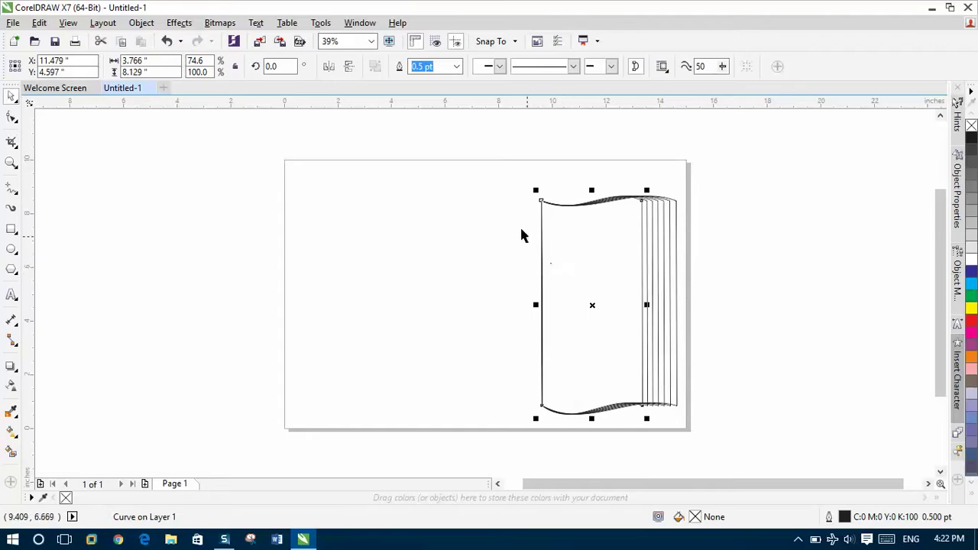
Group all seven page outlines into one group
drag(487, 162, 710, 456)
right_click(616, 305)
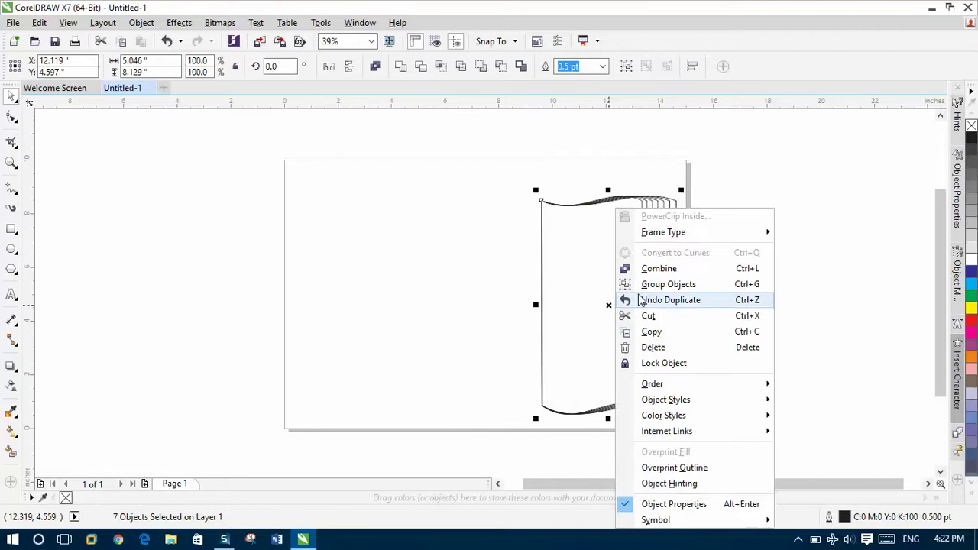
click(672, 287)
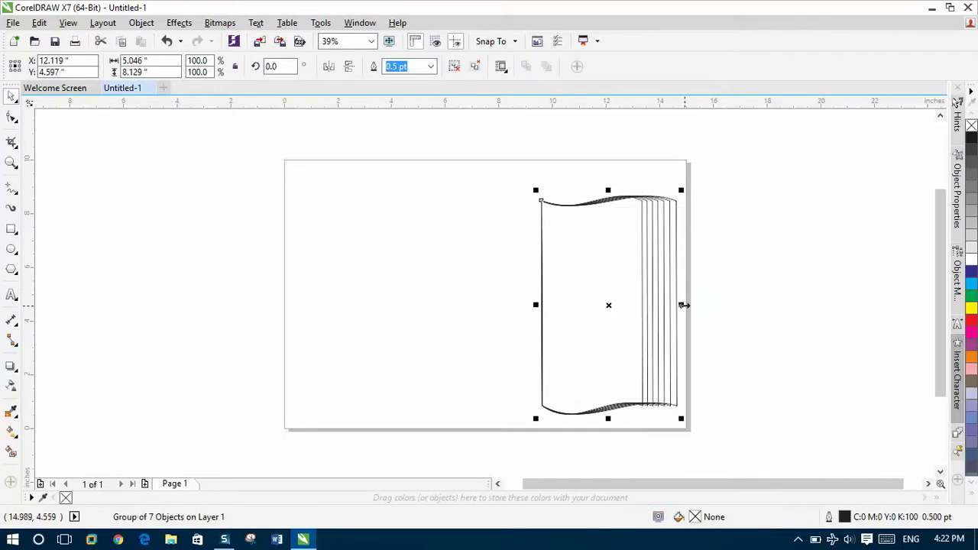
Drop a mirrored copy of the page stack left of the spine, then move both stacks up-left
drag(683, 305, 464, 311)
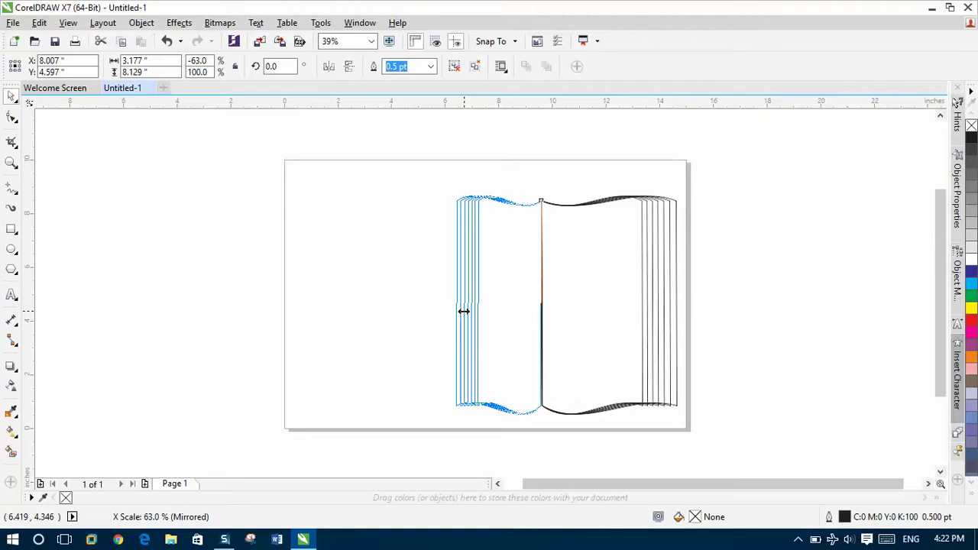
drag(464, 311, 466, 309)
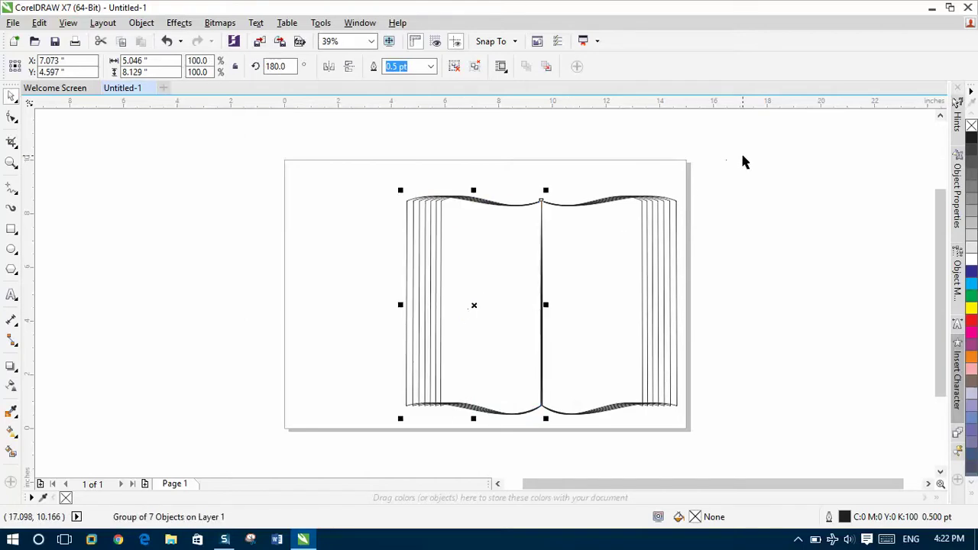
click(325, 188)
drag(350, 157, 759, 480)
drag(550, 258, 485, 227)
scroll(515, 271, up, 2)
scroll(515, 270, down, 4)
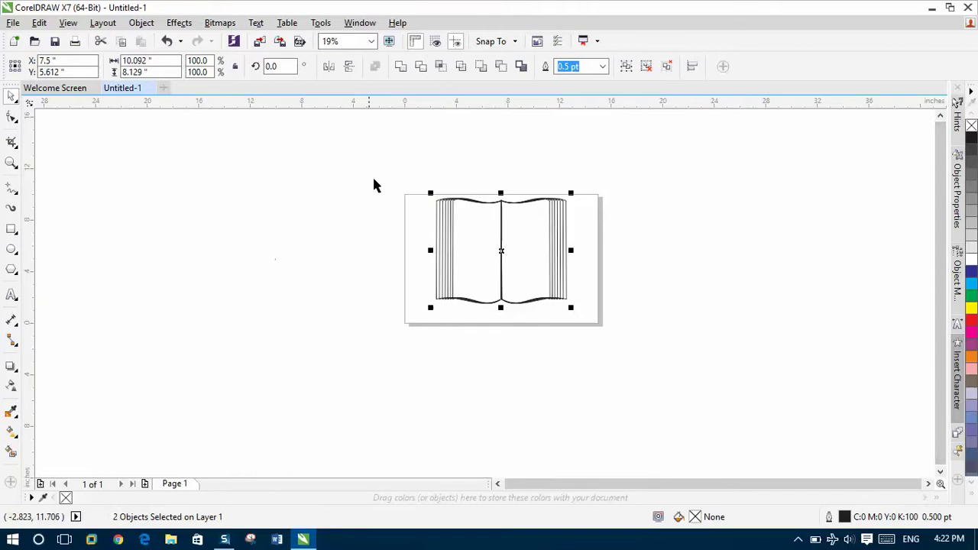
click(405, 150)
scroll(494, 304, up, 2)
drag(936, 383, 936, 315)
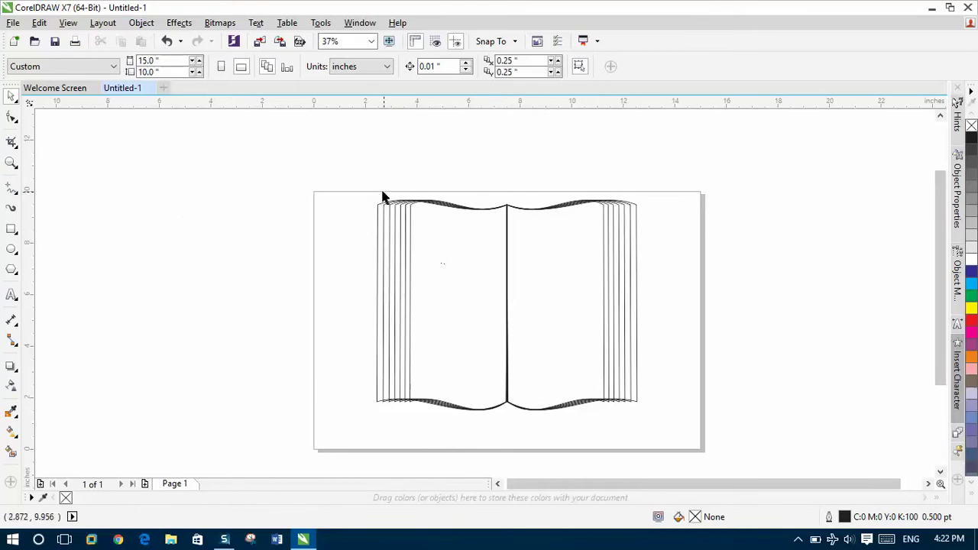
mouse_move(352, 176)
mouse_down()
mouse_move(589, 399)
mouse_move(663, 441)
mouse_up()
Group the two book halves into a group of 2 objects, nudge it into place, and reselect it
right_click(508, 306)
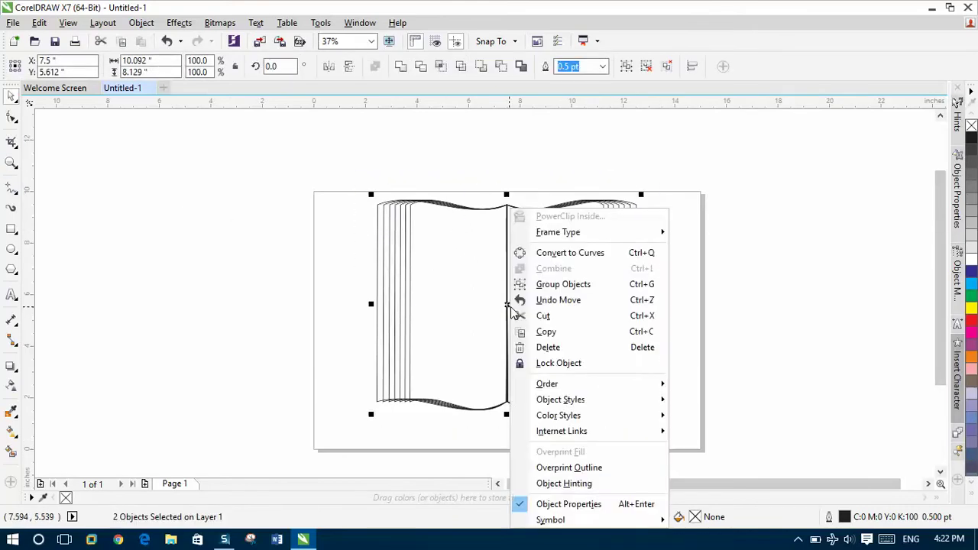
click(567, 284)
mouse_move(508, 304)
mouse_down()
mouse_move(459, 306)
mouse_move(503, 307)
mouse_up()
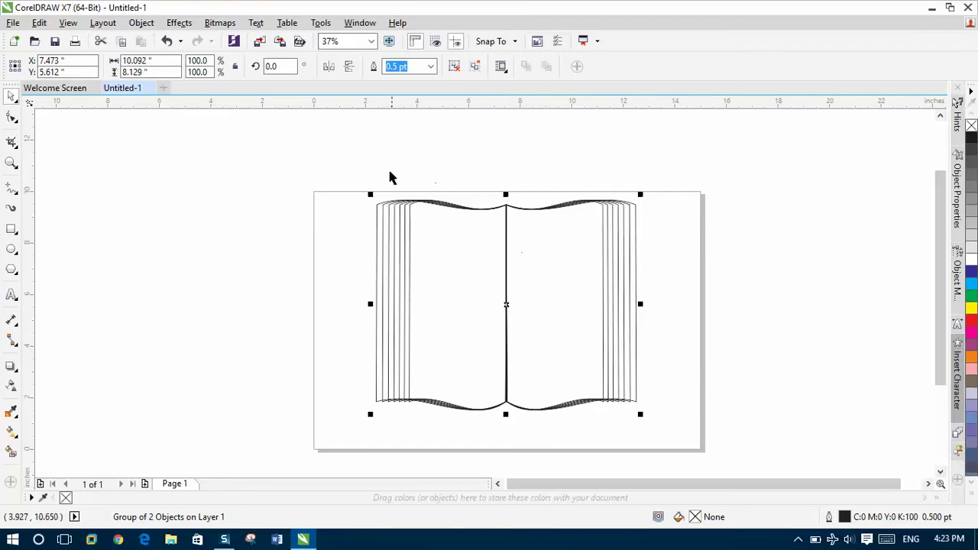
click(330, 170)
drag(317, 165, 695, 454)
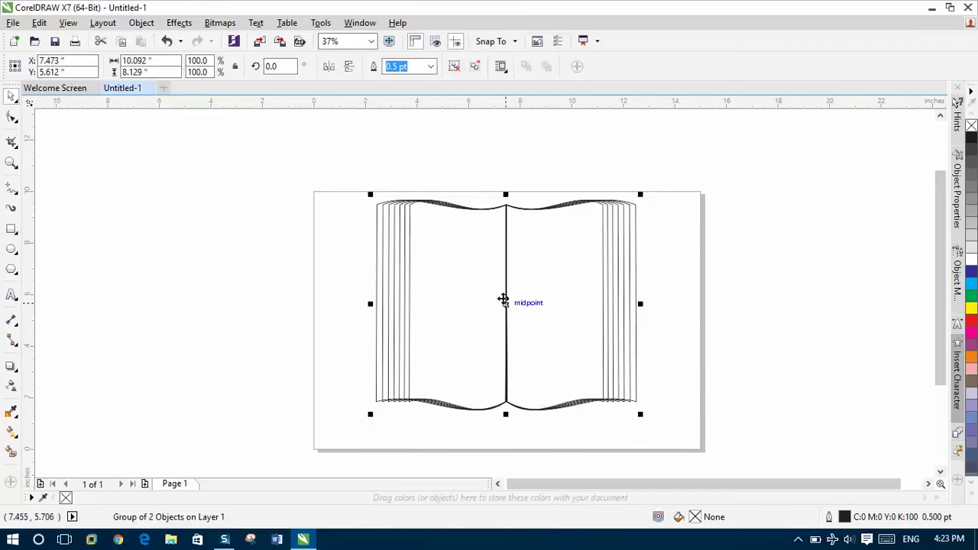